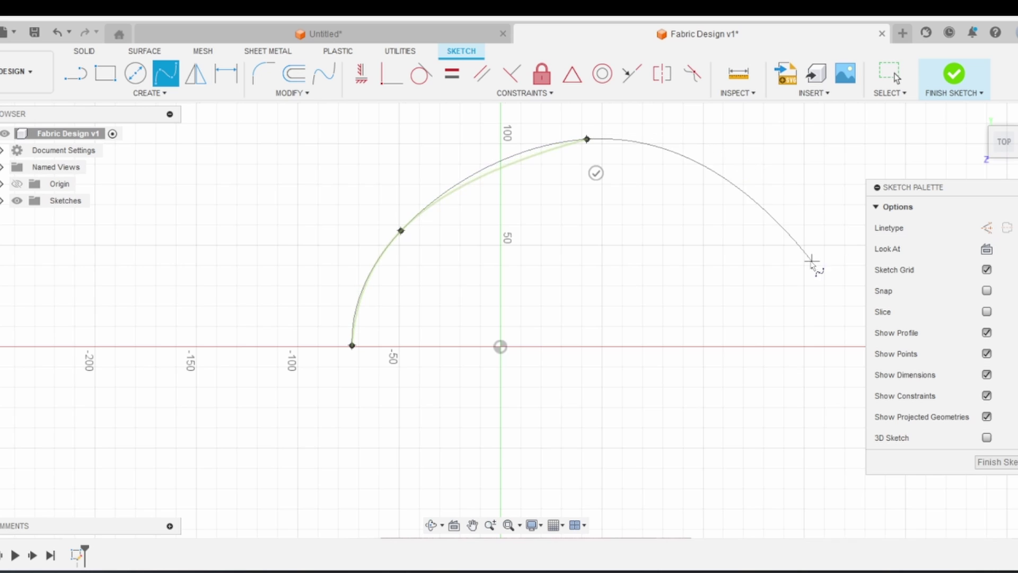
Continue the fit point spline clockwise around the right and lower sides, back up to a point below the spline's start.
scroll(804, 253, down, 2)
middle_drag(803, 253, 651, 220)
click(727, 242)
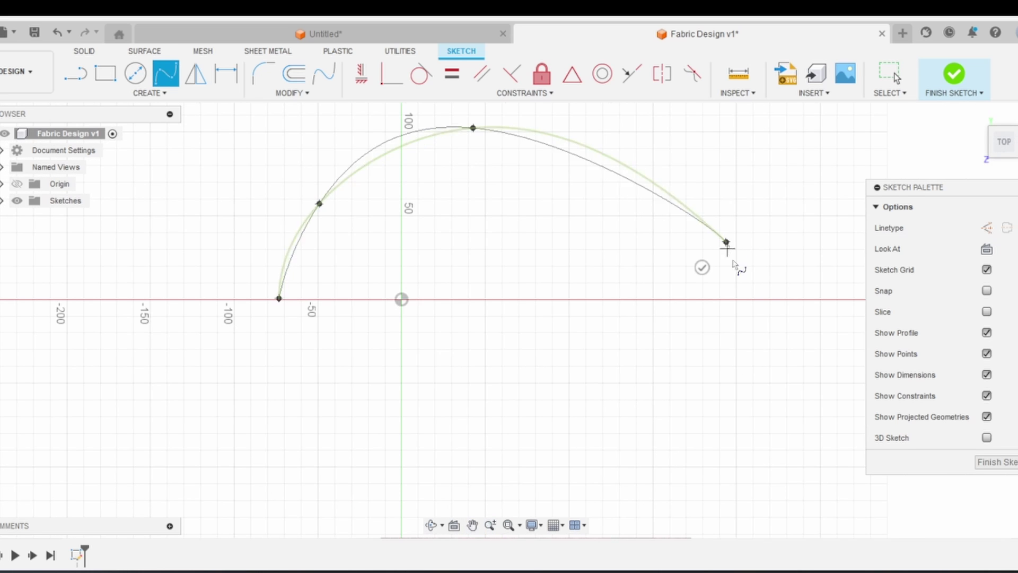
click(693, 472)
middle_drag(612, 503, 636, 348)
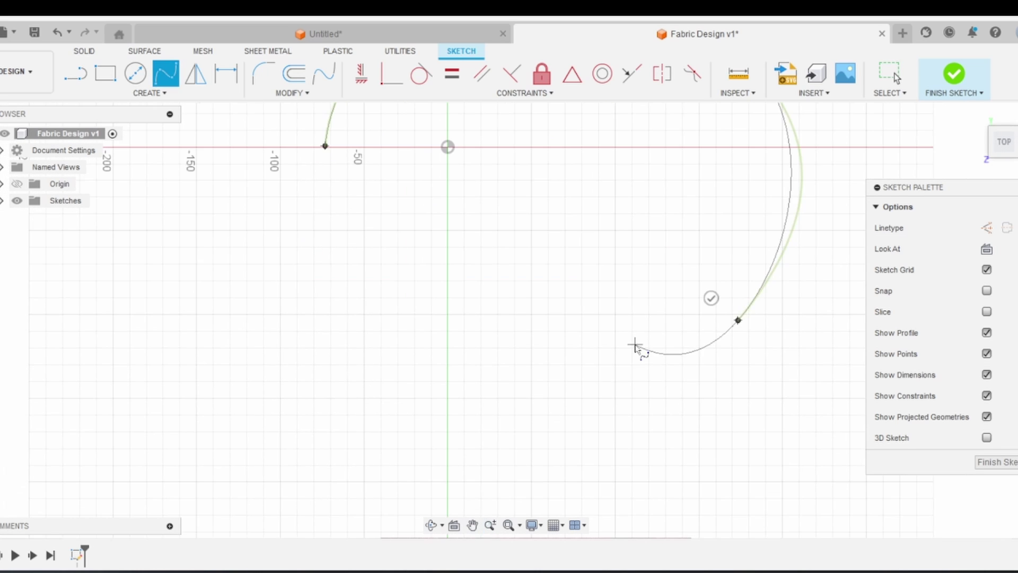
click(548, 429)
click(358, 384)
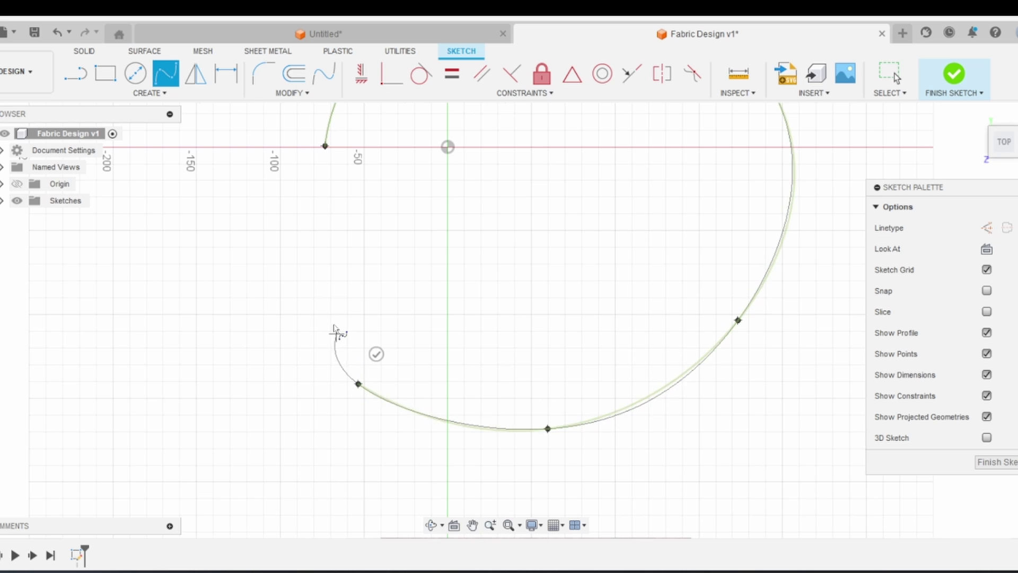
click(349, 234)
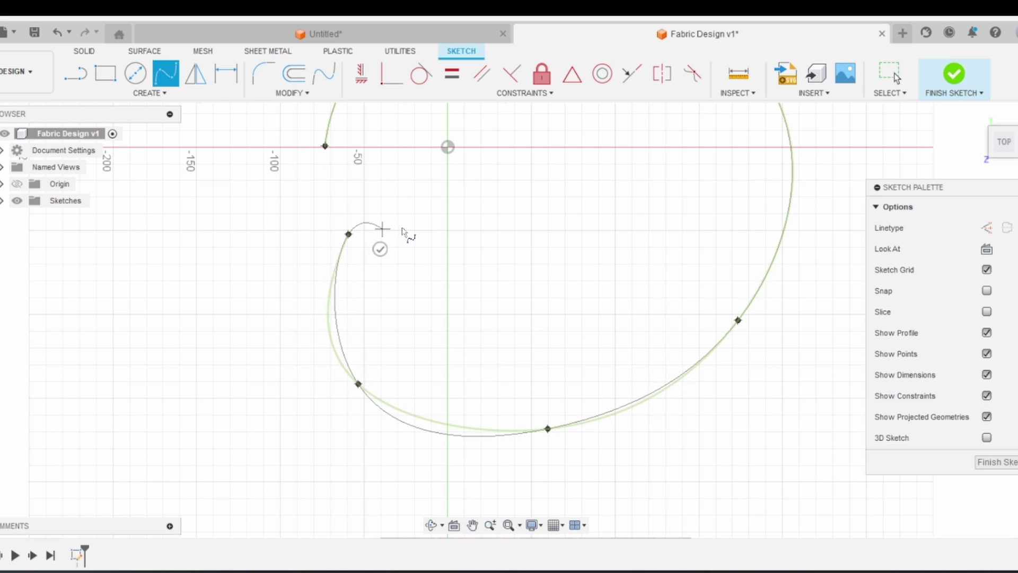
End the spline with an inward S-shaped curl inside the loop, leaving it open, and finish the sketch.
click(587, 221)
middle_drag(660, 122, 653, 221)
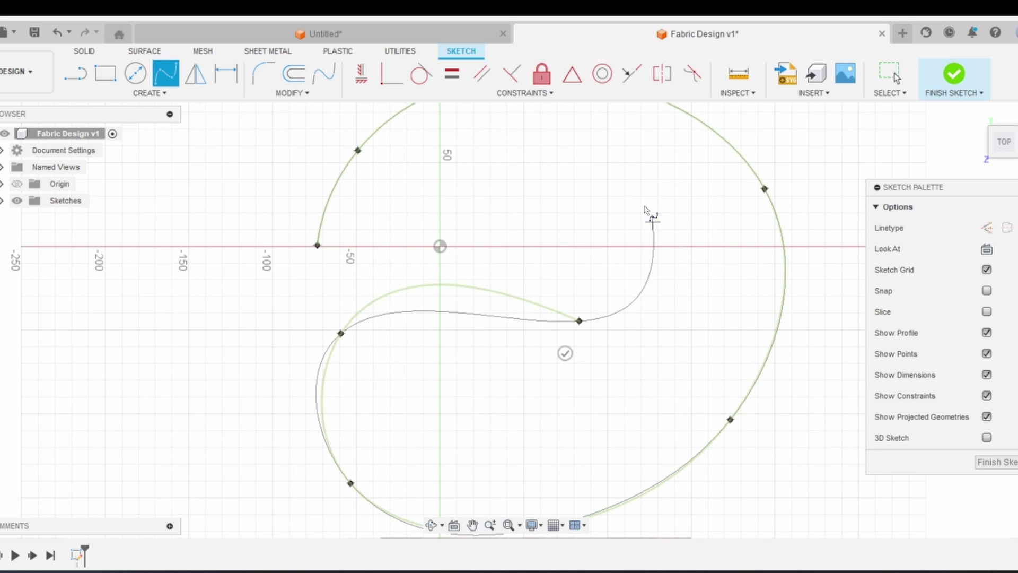
double_click(612, 158)
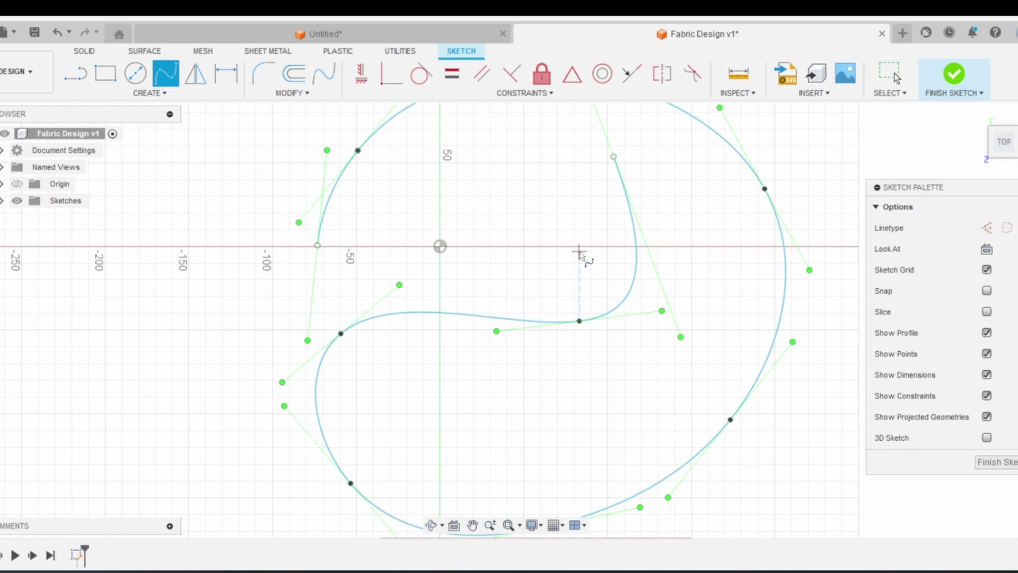
key(Escape)
scroll(531, 329, down, 2)
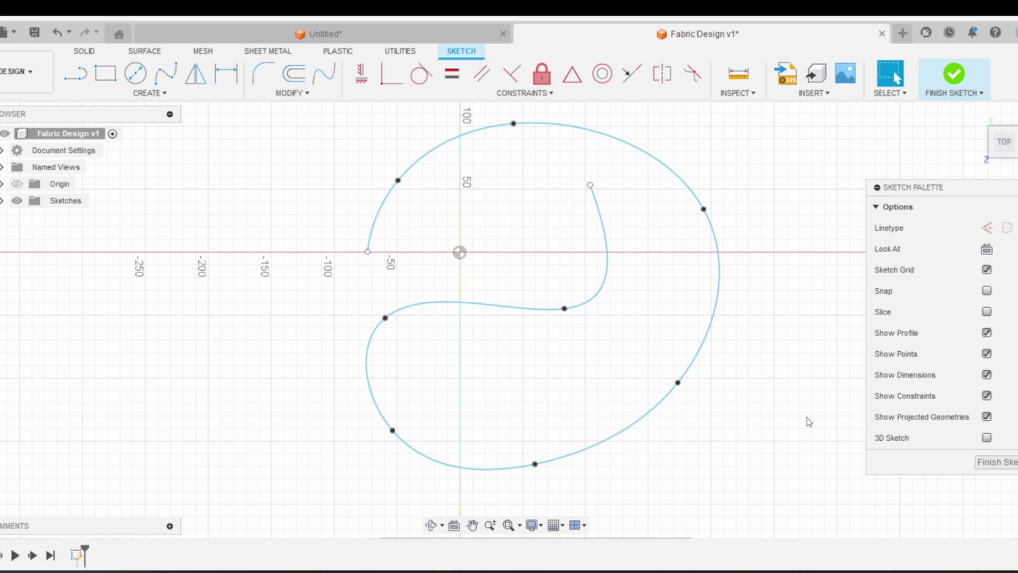
click(997, 462)
Construct a Plane Along Path on the spline at its start point, with a proportional distance of 0.
shift+middle_drag(657, 339, 626, 247)
scroll(325, 304, up, 3)
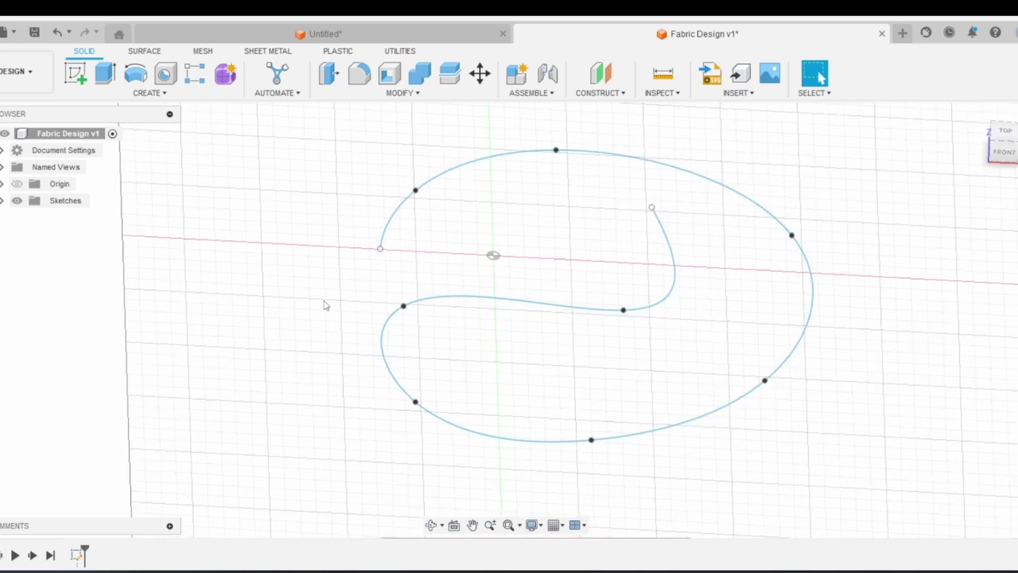
mouse_move(451, 376)
shift+middle_down()
mouse_move(465, 289)
mouse_move(488, 403)
shift+middle_up()
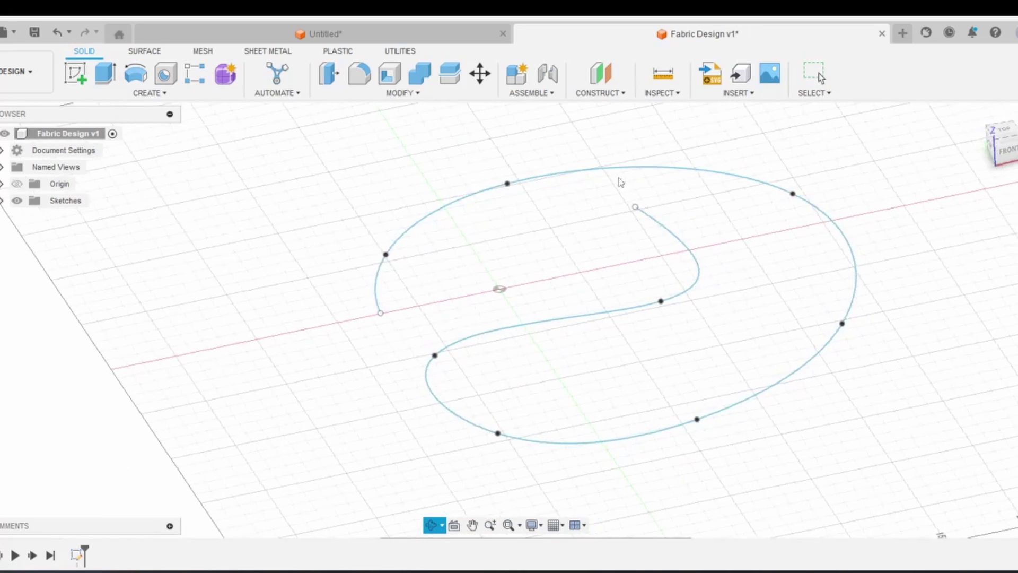
click(604, 94)
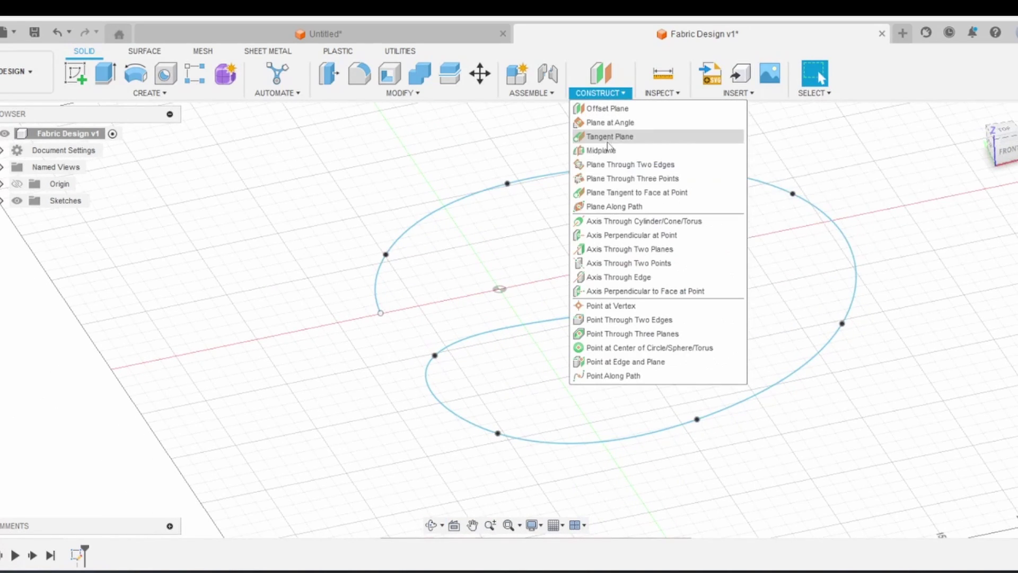
click(620, 208)
click(382, 257)
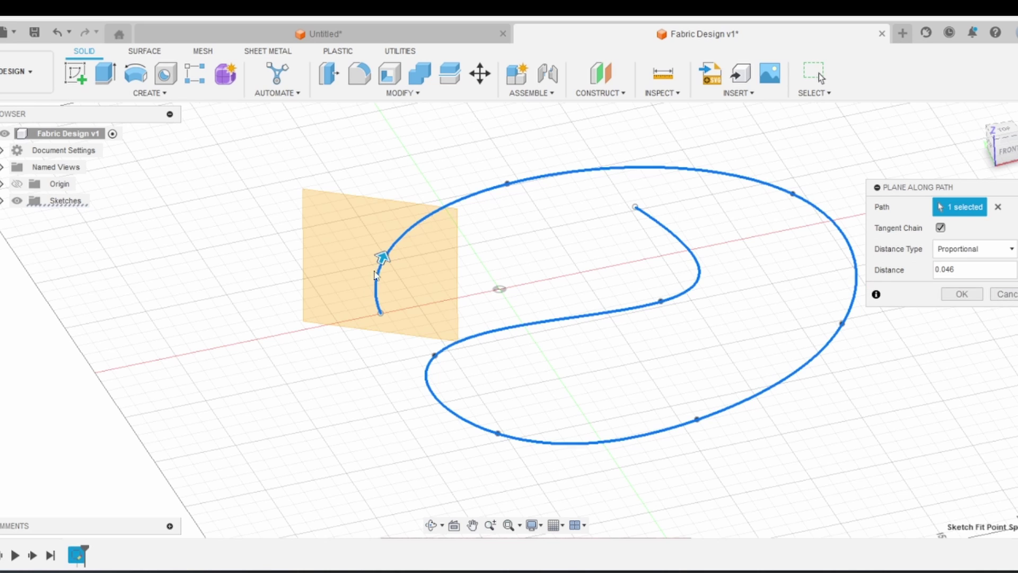
drag(386, 255, 374, 357)
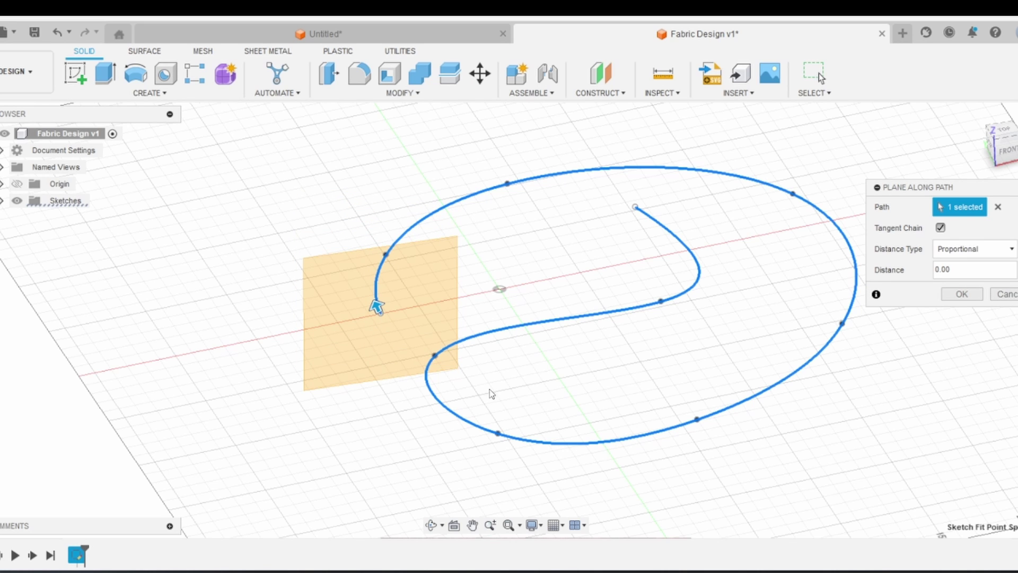
click(973, 295)
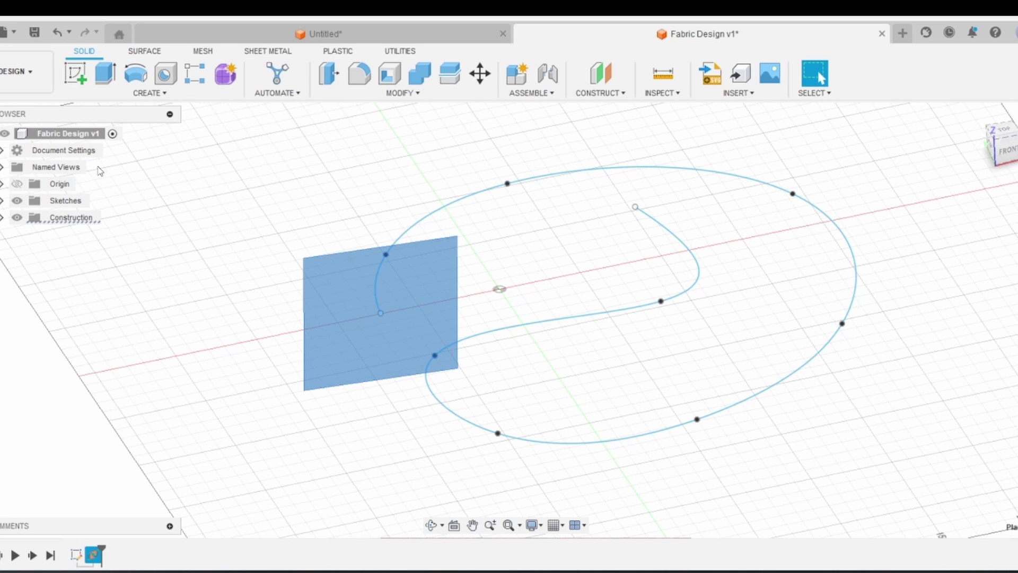
Sketch a 6 mm diameter circle on the new construction plane, above and to the left of the spline's start point.
click(80, 74)
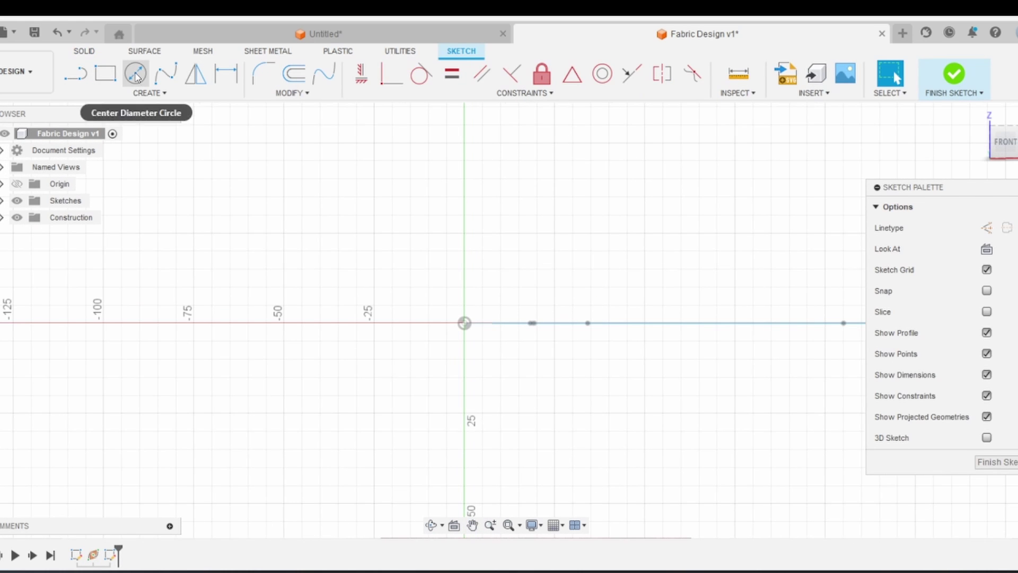
click(135, 73)
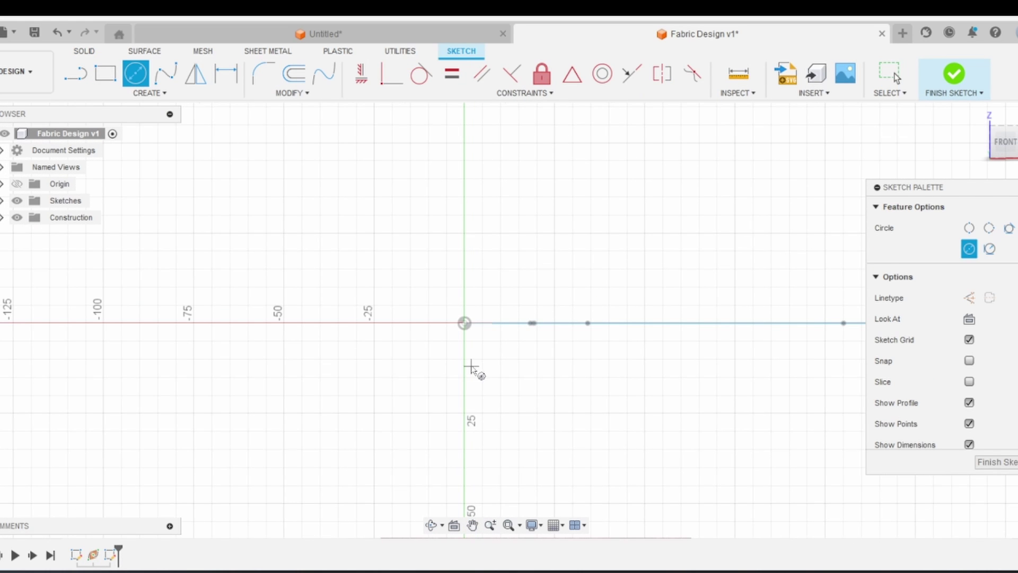
click(418, 249)
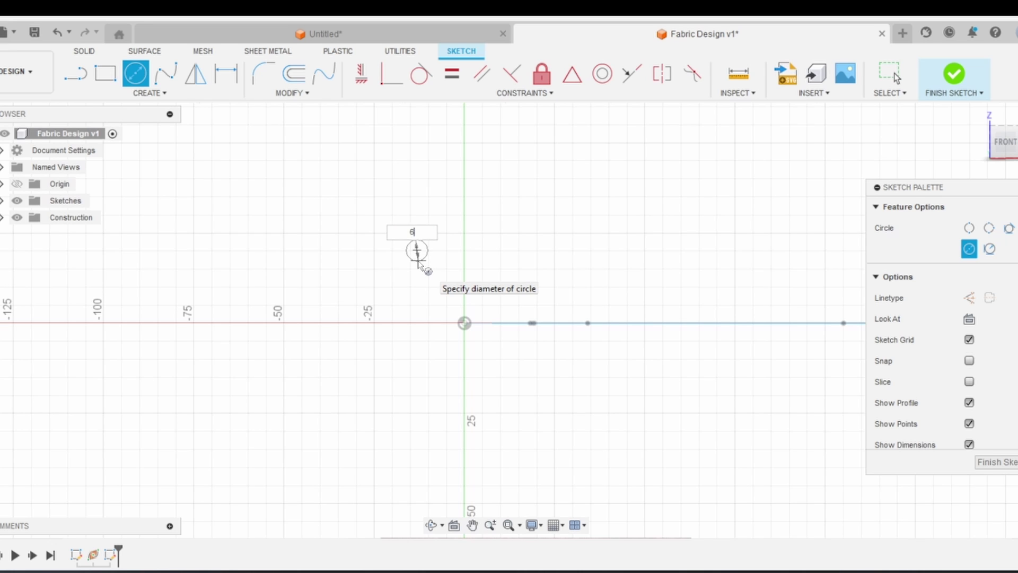
key(Return)
scroll(425, 281, up, 1)
middle_drag(425, 281, 449, 294)
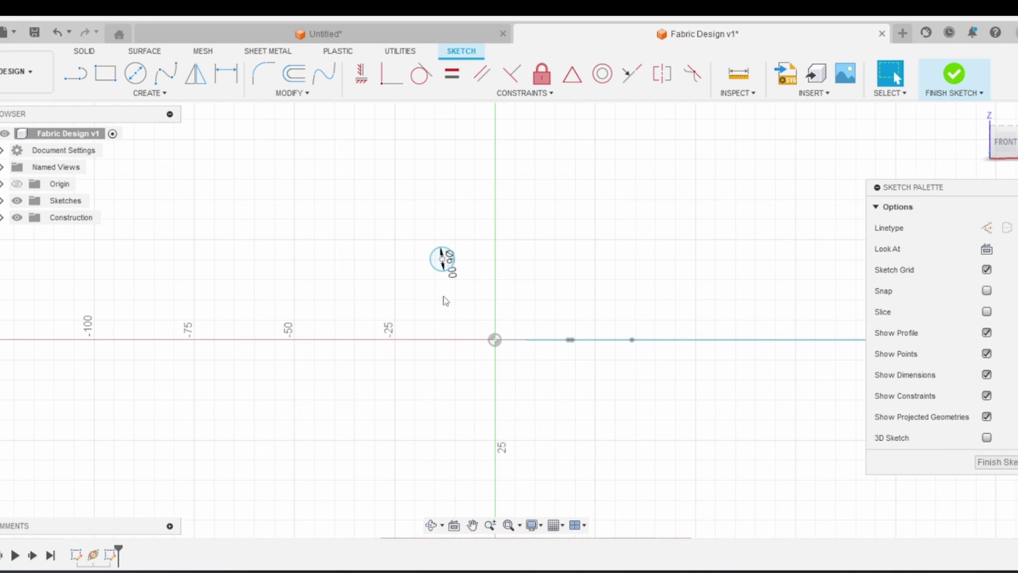
Dimension the distance between the circle's centre and the spline's start point as 20 mm.
click(226, 73)
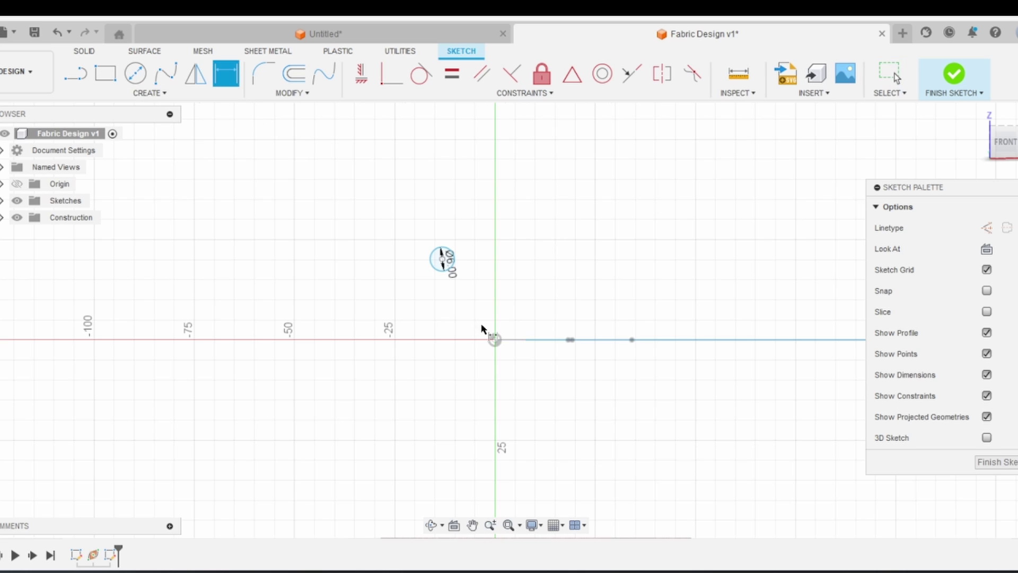
click(442, 260)
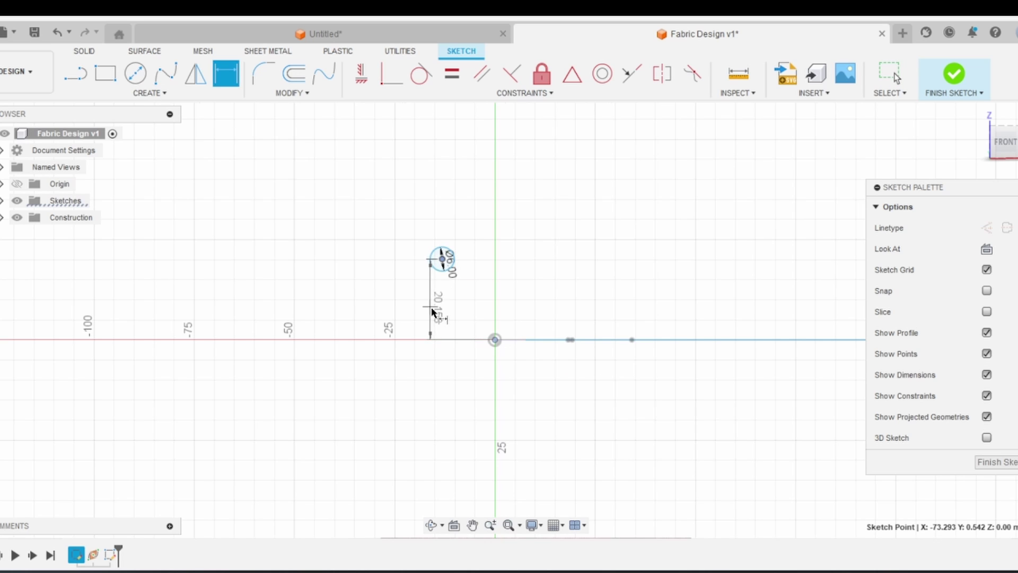
click(494, 340)
click(448, 330)
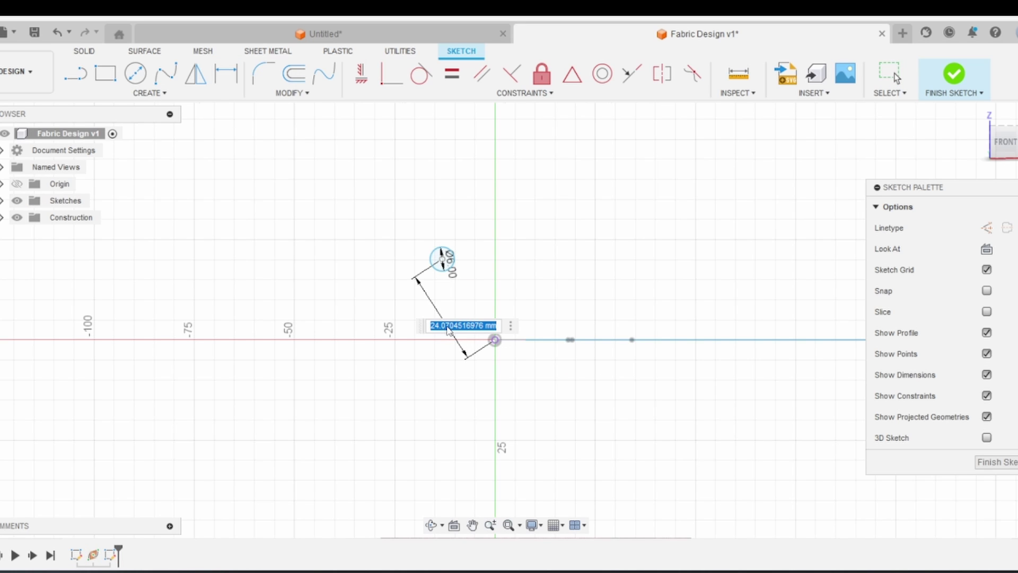
text(20)
key(Return)
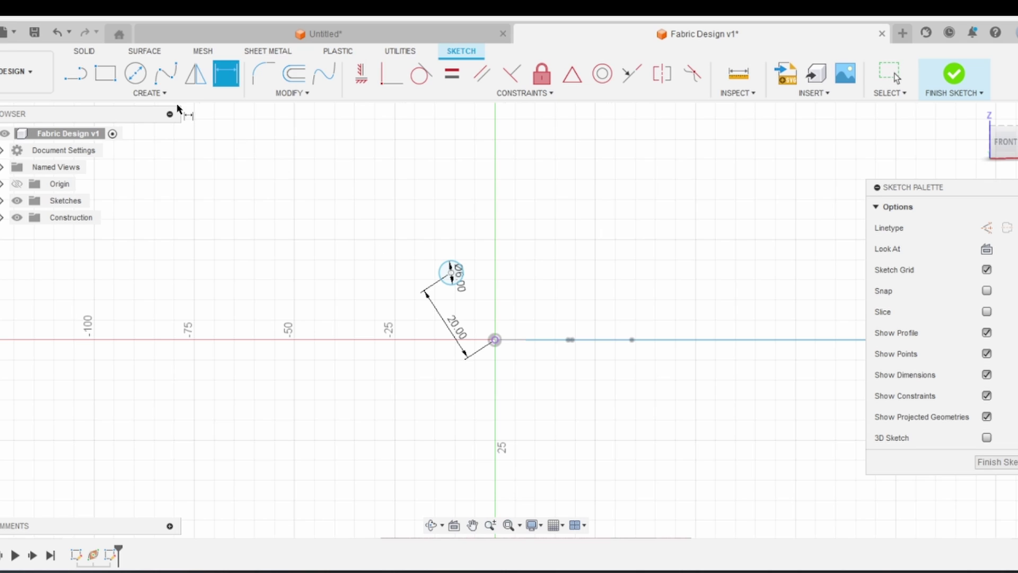
Create a full circular pattern of the circle around the spline's start point with a quantity of 20, and finish the sketch.
click(149, 94)
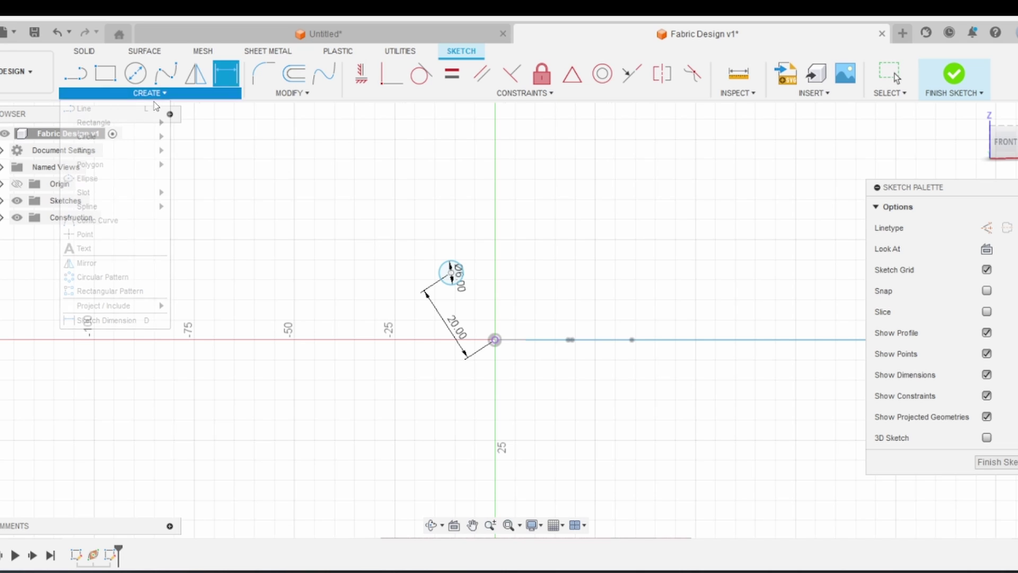
click(135, 275)
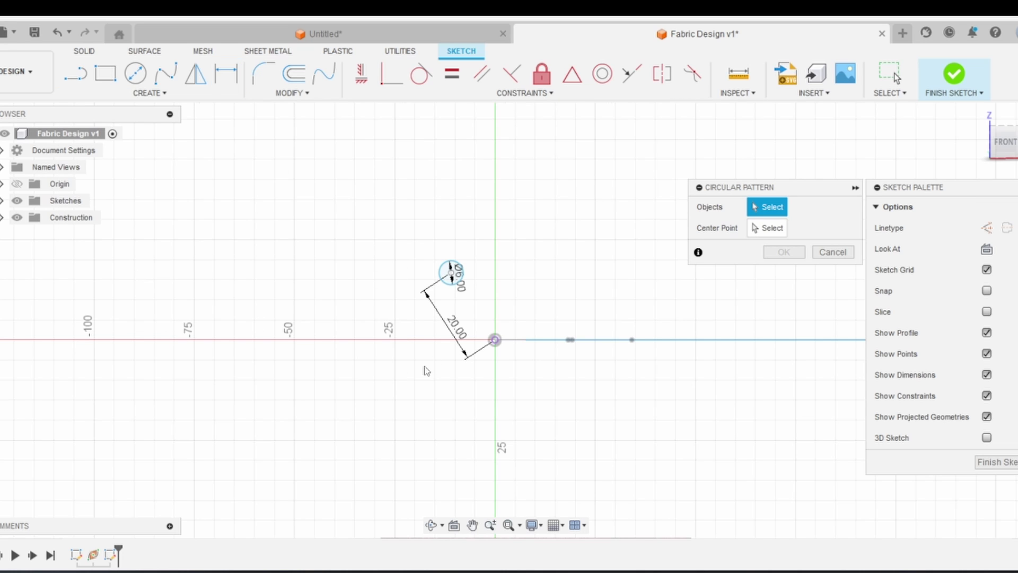
click(458, 289)
click(496, 341)
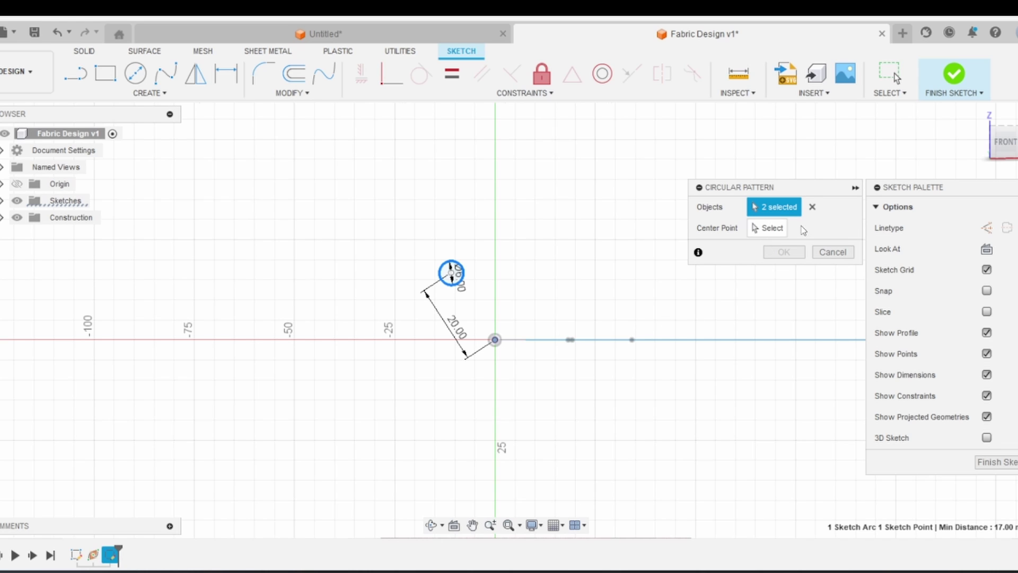
click(812, 207)
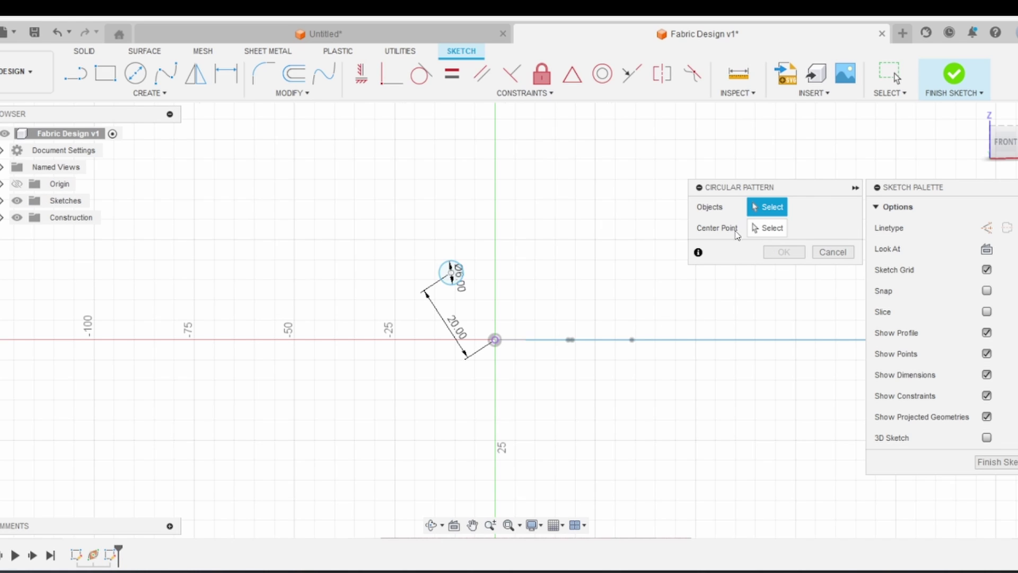
click(451, 275)
click(495, 340)
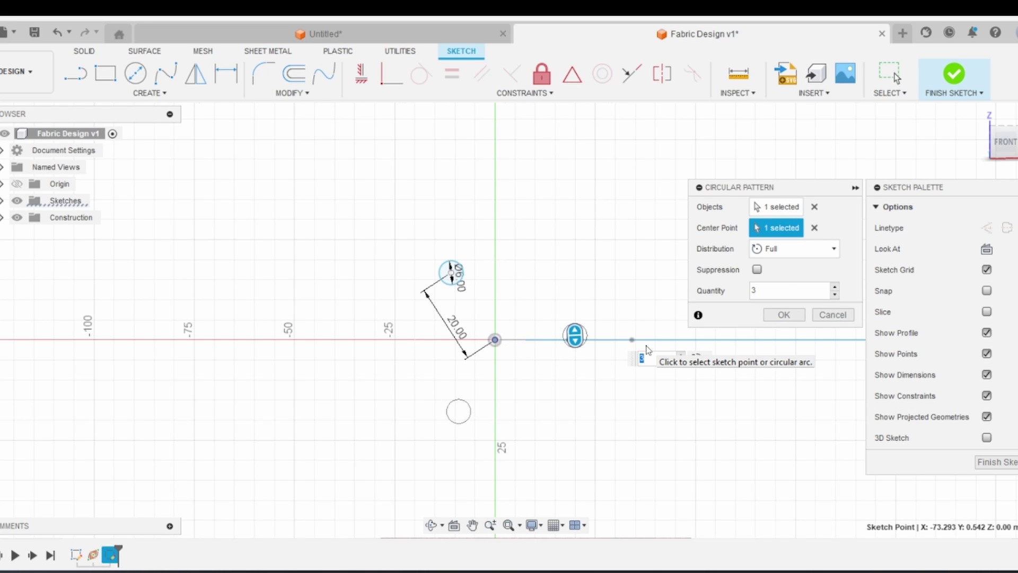
key(Return)
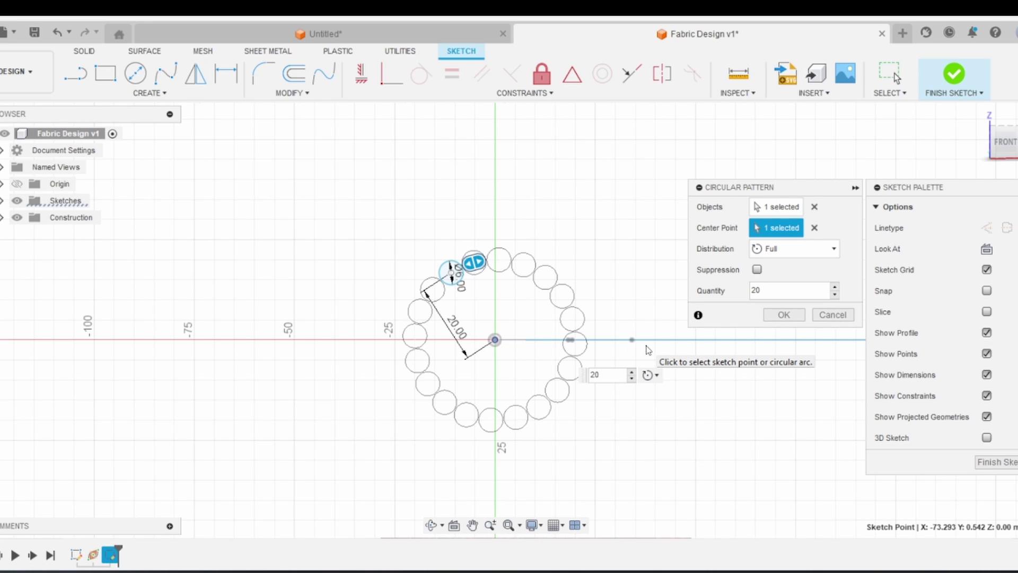
click(783, 315)
click(987, 462)
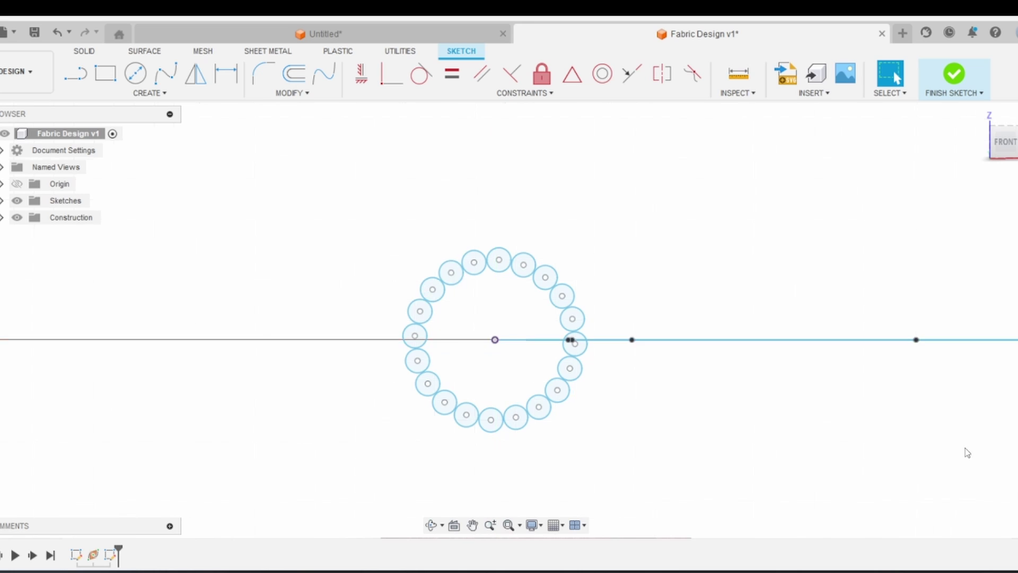
Start a Single Path Sweep and select all 20 circles of the circular pattern as profiles.
scroll(582, 366, down, 1)
mouse_move(581, 367)
shift+middle_down()
mouse_move(600, 370)
mouse_move(379, 404)
mouse_move(415, 393)
mouse_move(251, 257)
shift+middle_up()
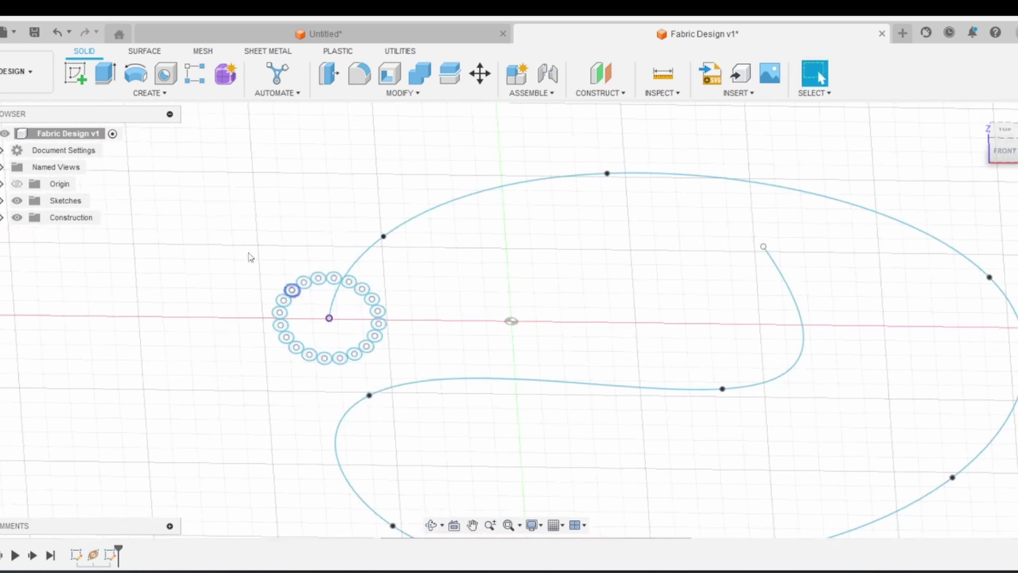
click(153, 94)
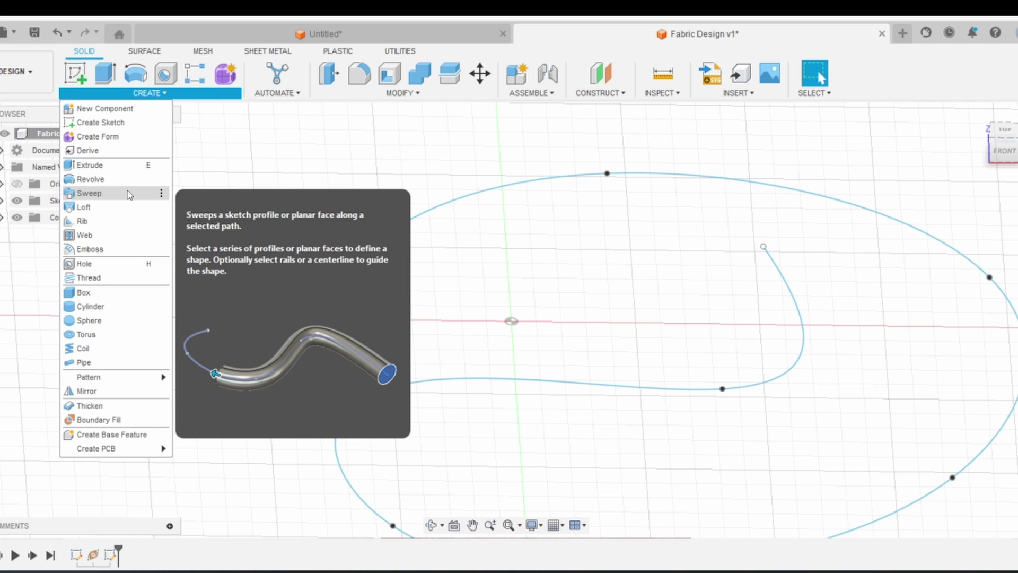
click(129, 194)
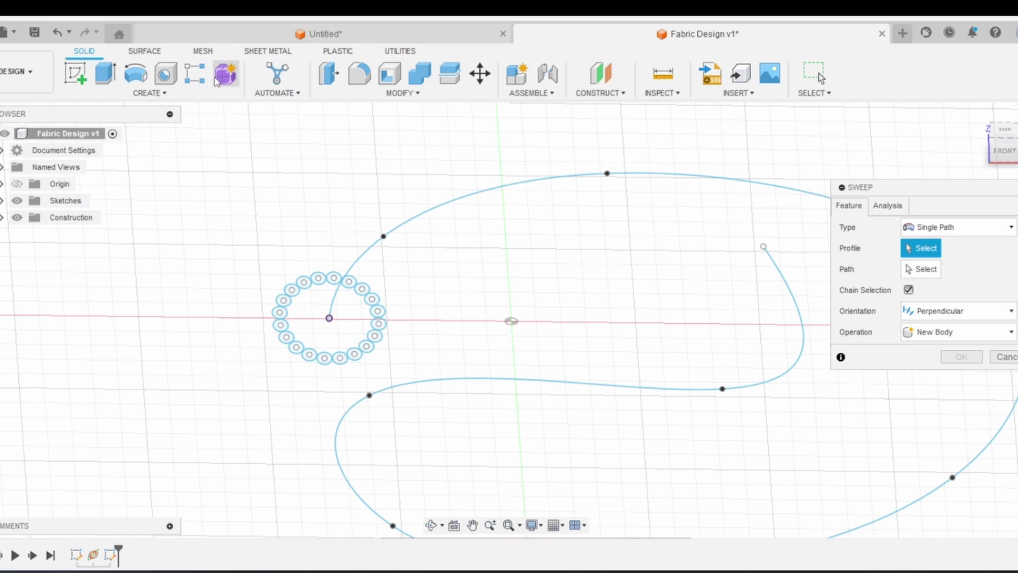
scroll(241, 325, up, 3)
scroll(355, 342, up, 2)
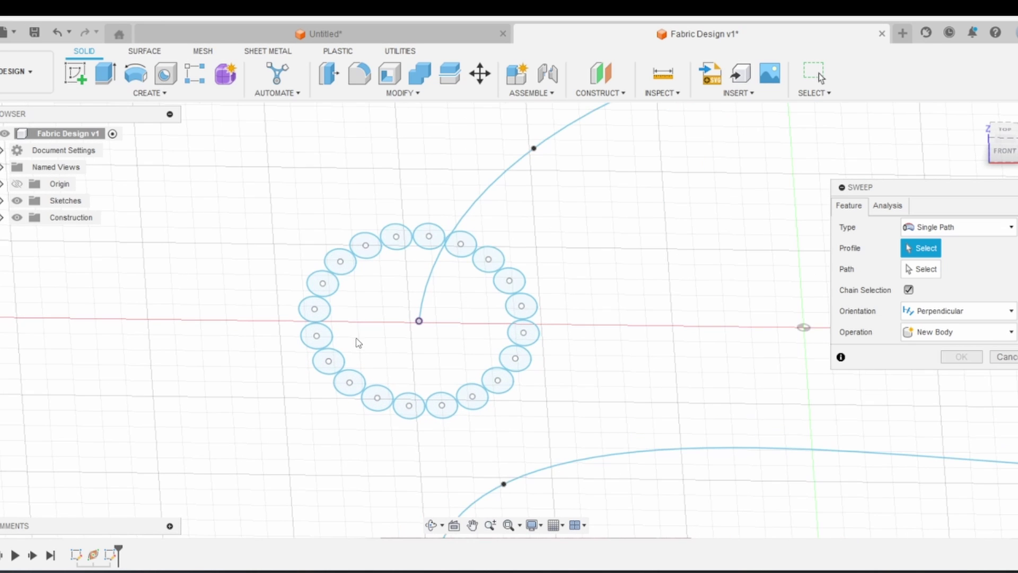
click(402, 241)
click(444, 244)
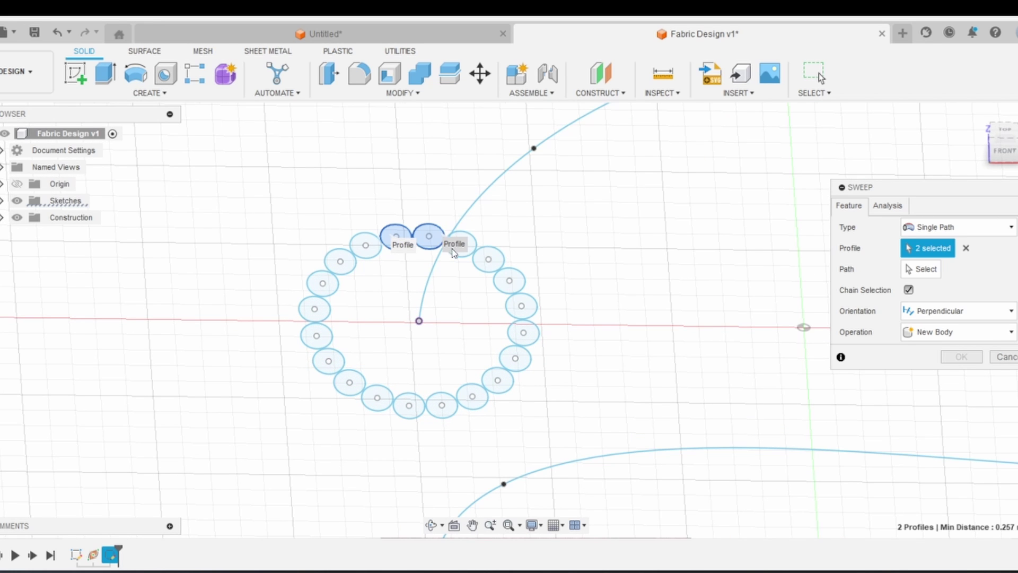
click(467, 249)
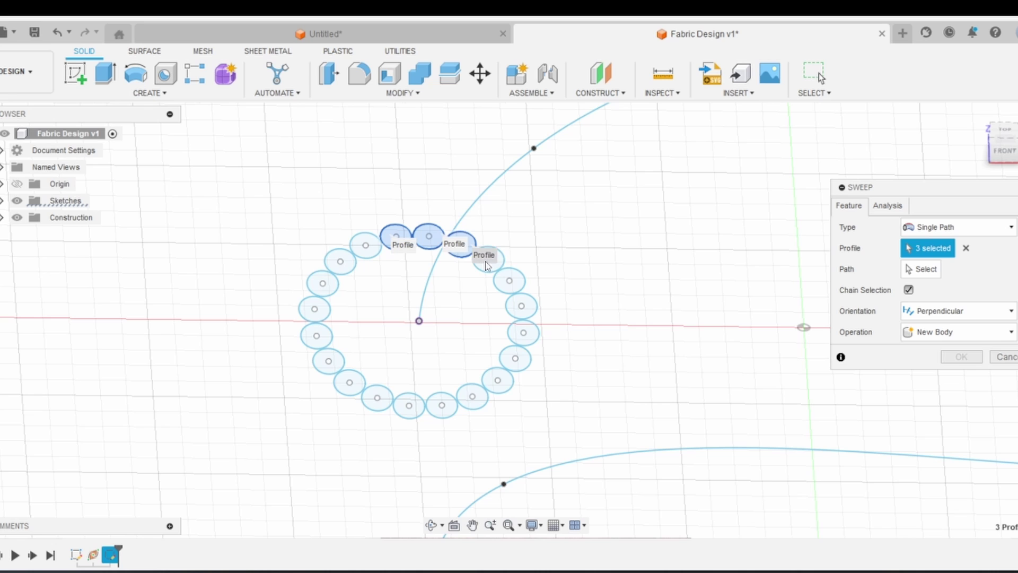
click(487, 260)
click(509, 282)
click(521, 306)
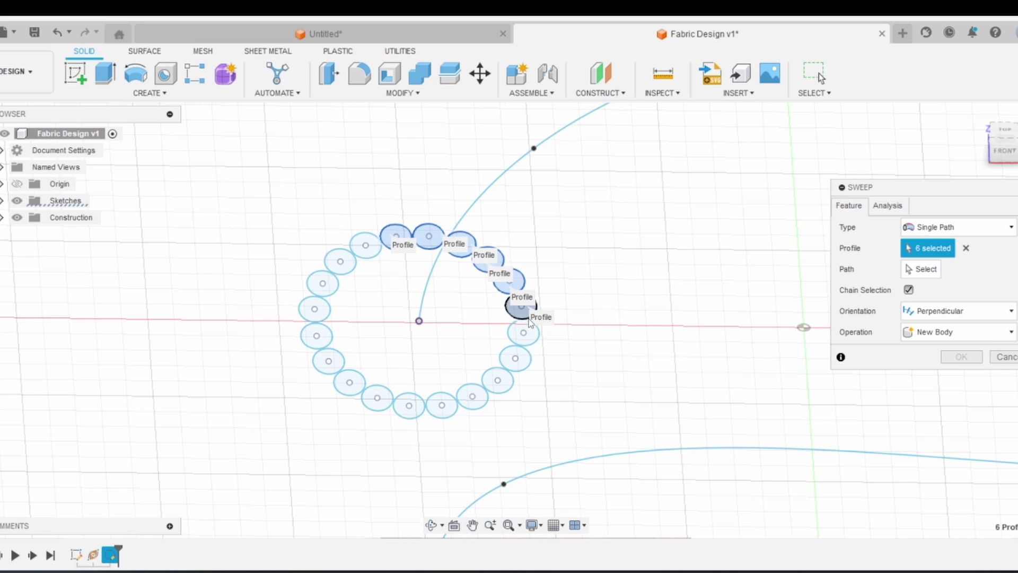
click(523, 332)
click(515, 358)
click(497, 380)
click(472, 396)
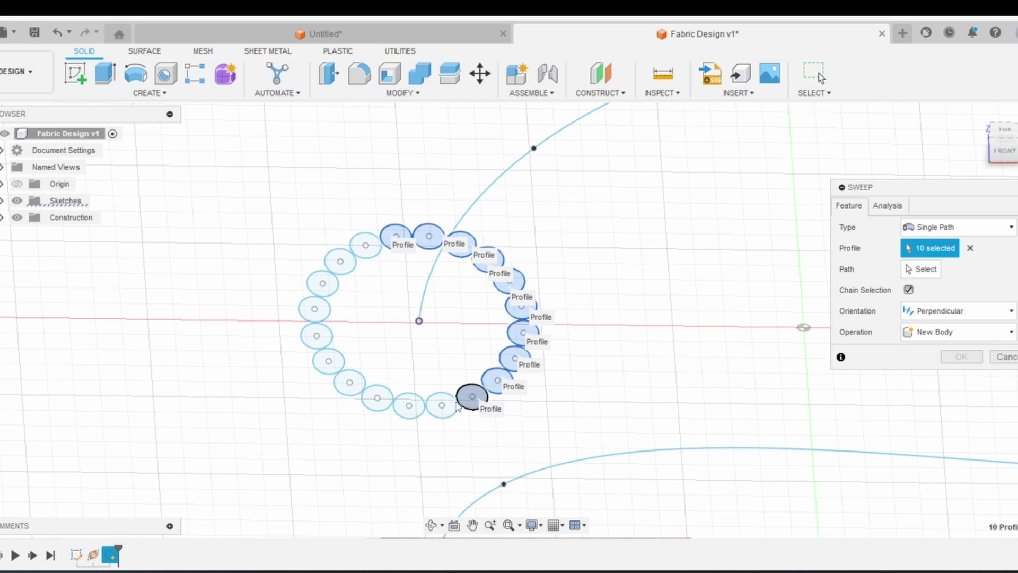
click(441, 405)
click(409, 405)
click(377, 397)
click(349, 382)
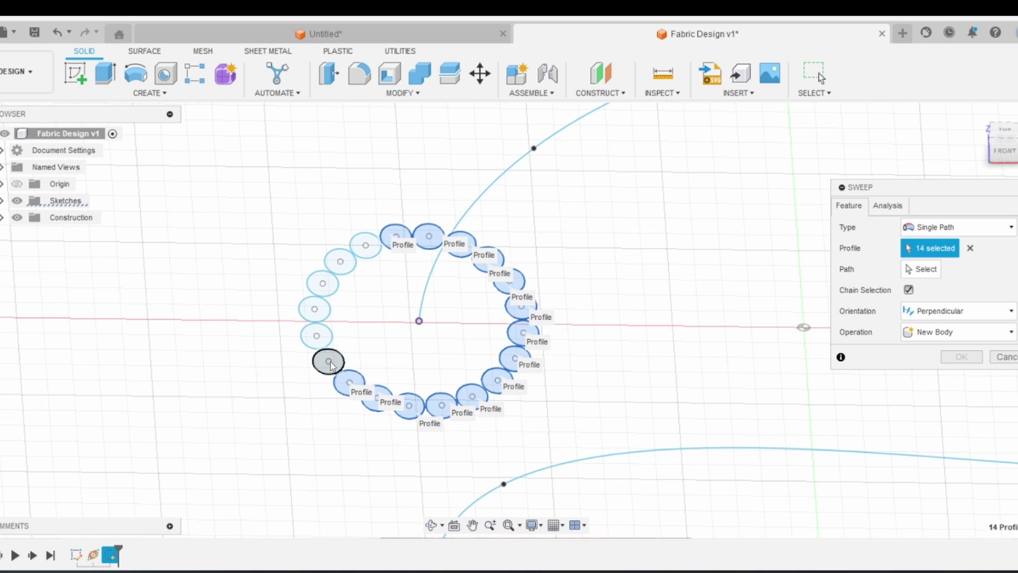
click(328, 361)
click(317, 335)
click(314, 309)
click(323, 283)
click(340, 261)
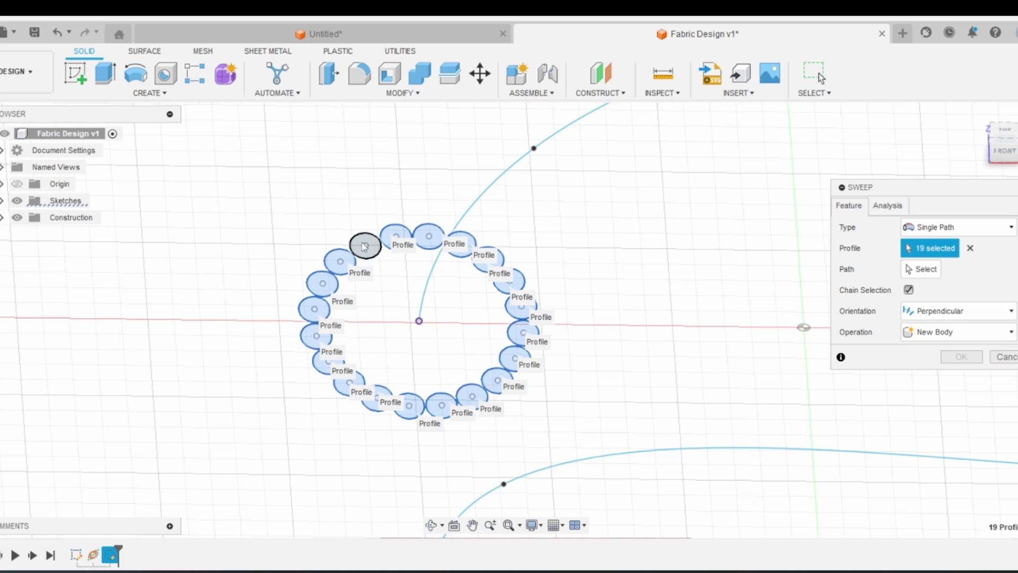
click(366, 245)
Sweep the selected circles along the spline with a twist angle of 2000 degrees, perpendicular orientation and the New Body operation.
click(920, 269)
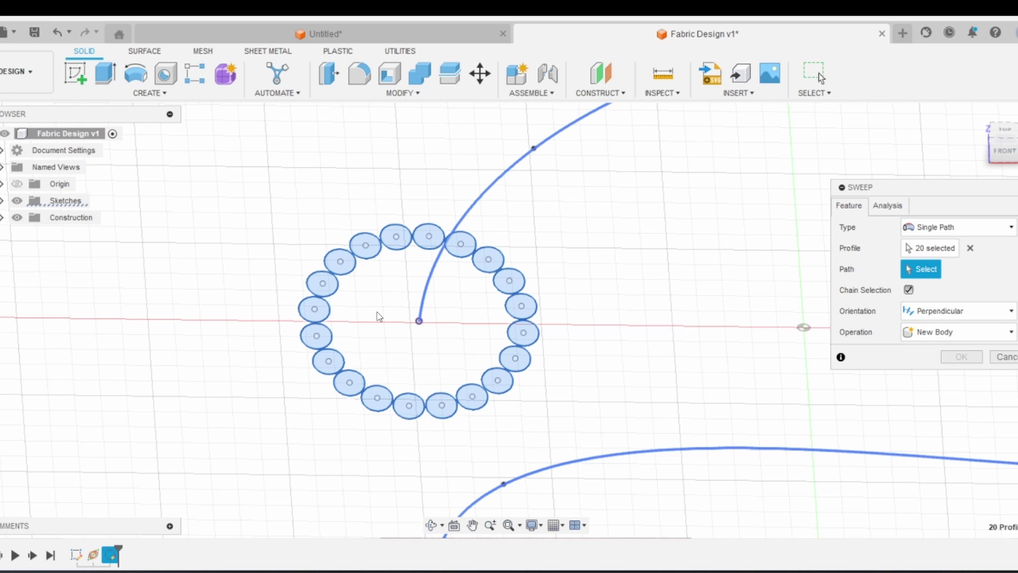
scroll(377, 312, down, 2)
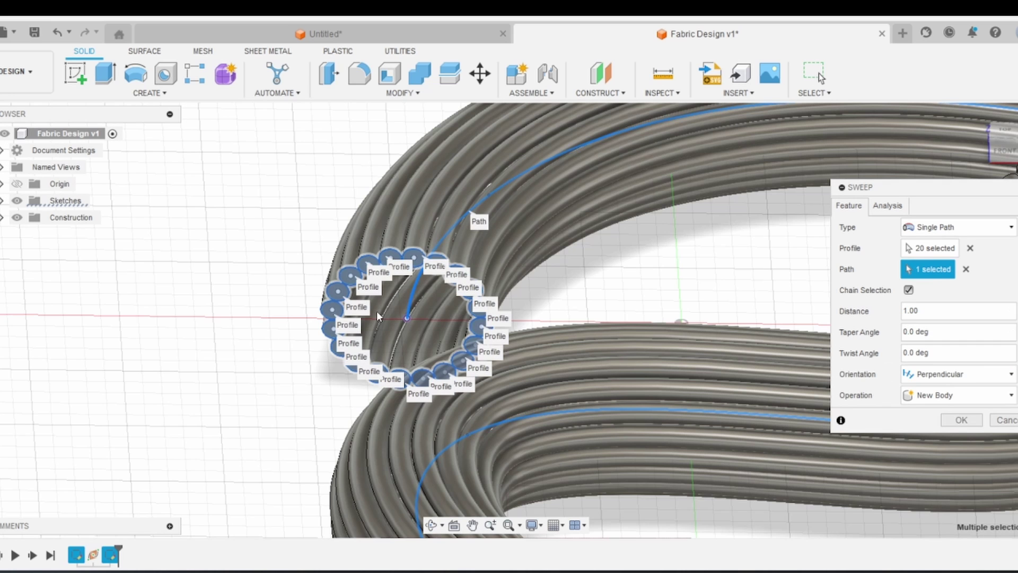
scroll(377, 316, down, 4)
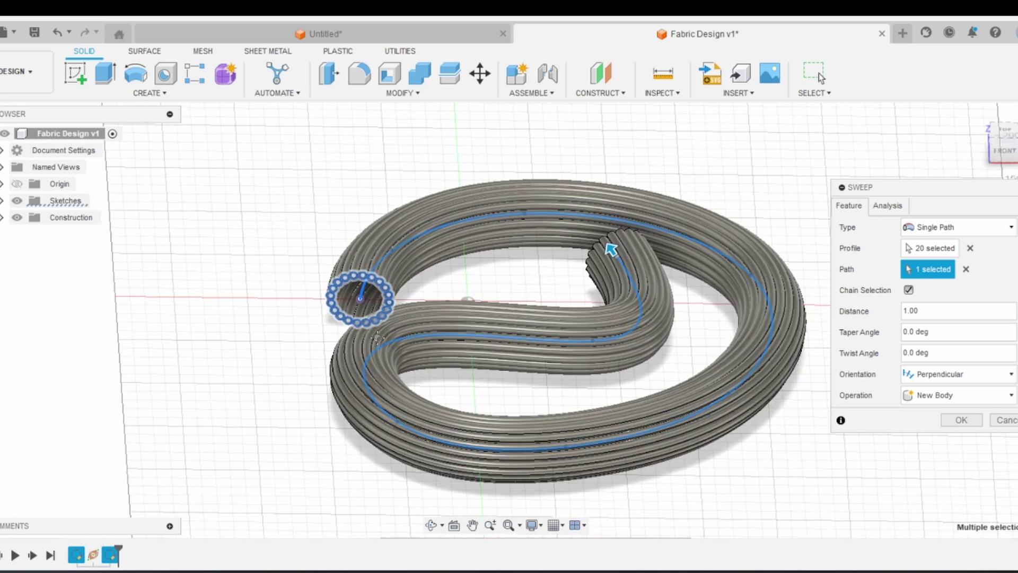
middle_drag(377, 338, 351, 362)
shift+middle_drag(565, 326, 561, 339)
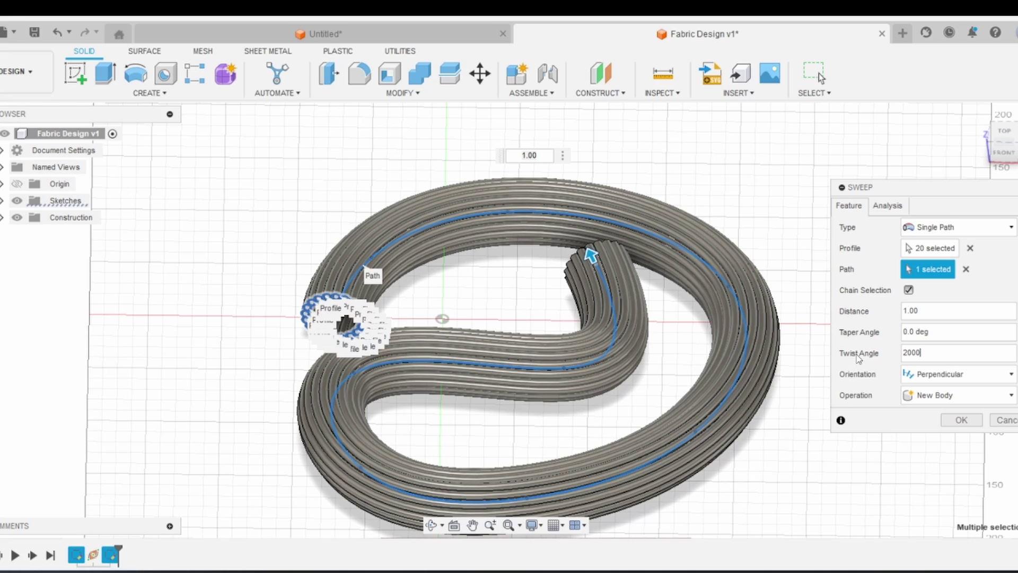
shift+middle_drag(552, 399, 610, 411)
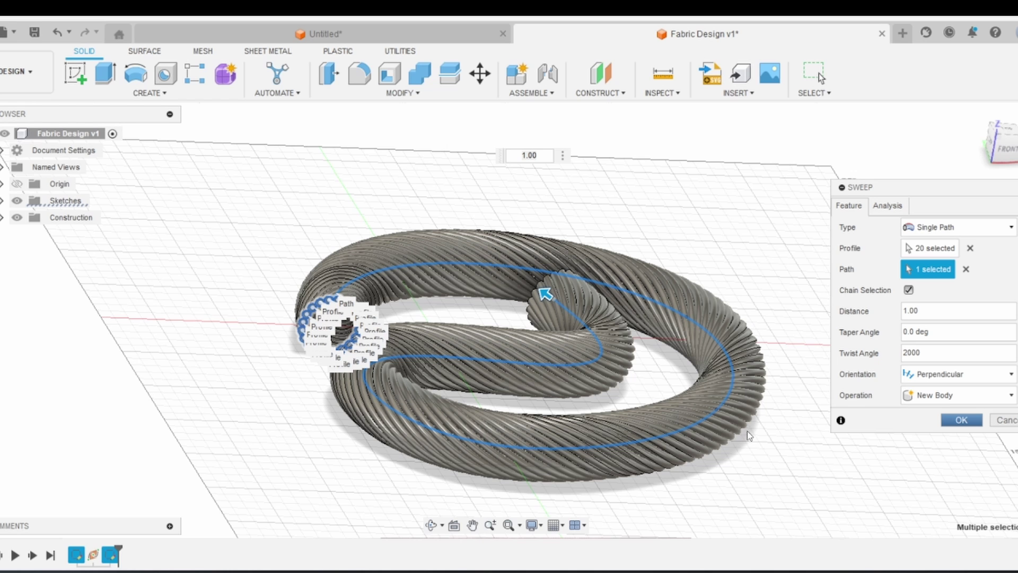
key(Return)
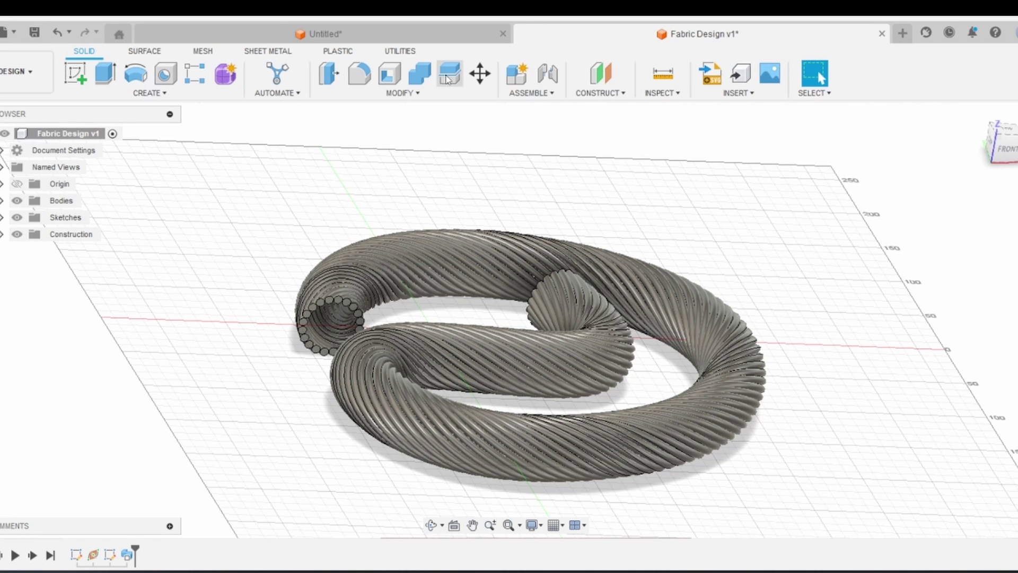
Switch from the Design workspace to the Render workspace.
mouse_move(435, 324)
shift+middle_down()
mouse_move(441, 361)
mouse_move(285, 384)
mouse_move(444, 359)
mouse_move(435, 364)
mouse_move(443, 316)
mouse_move(447, 339)
mouse_move(356, 407)
shift+middle_up()
click(22, 58)
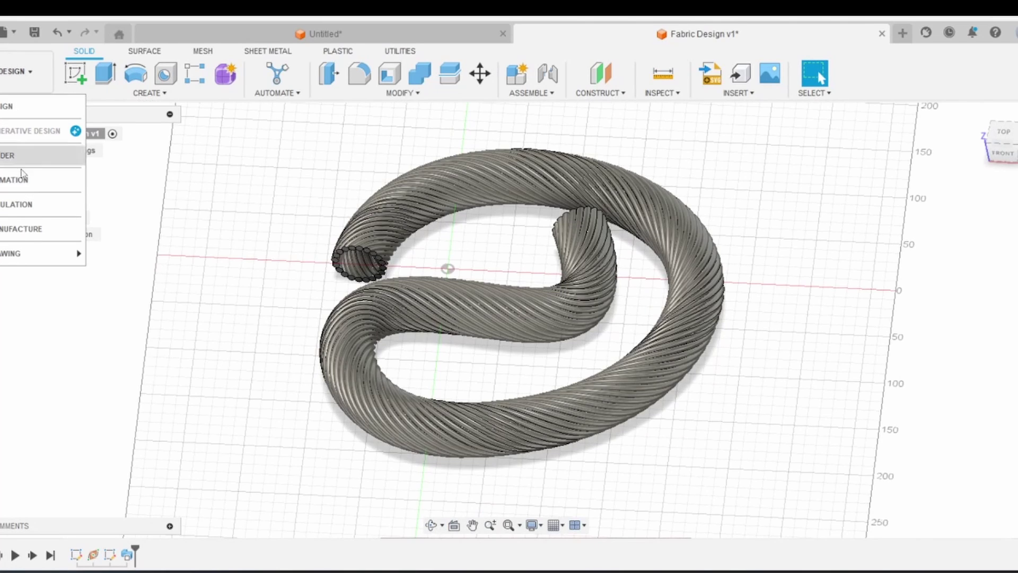
click(32, 155)
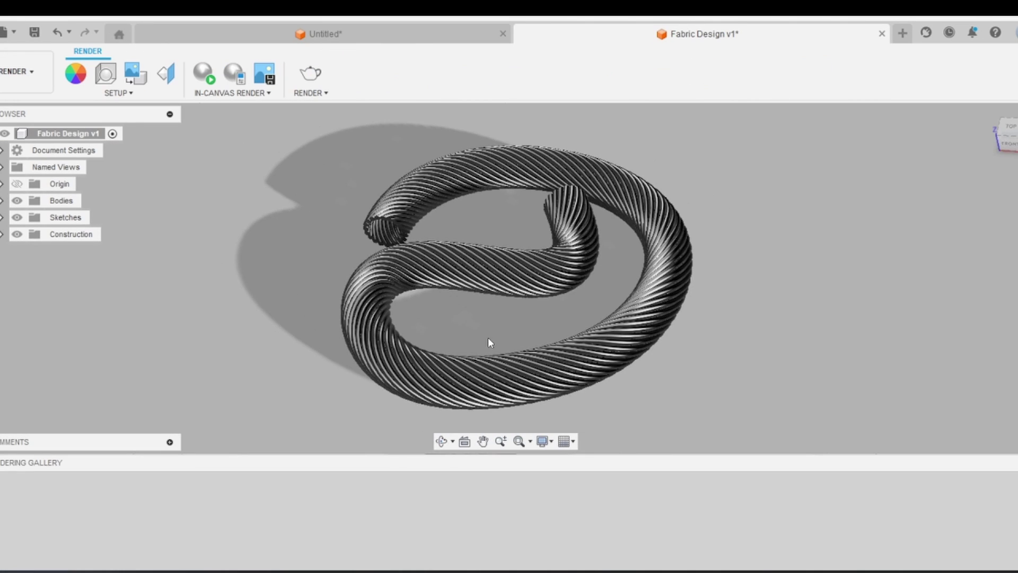
Apply the Fabric (Red) appearance from the Fusion 360 library to all the swept bodies.
shift+middle_drag(488, 338, 546, 361)
middle_drag(544, 395, 499, 330)
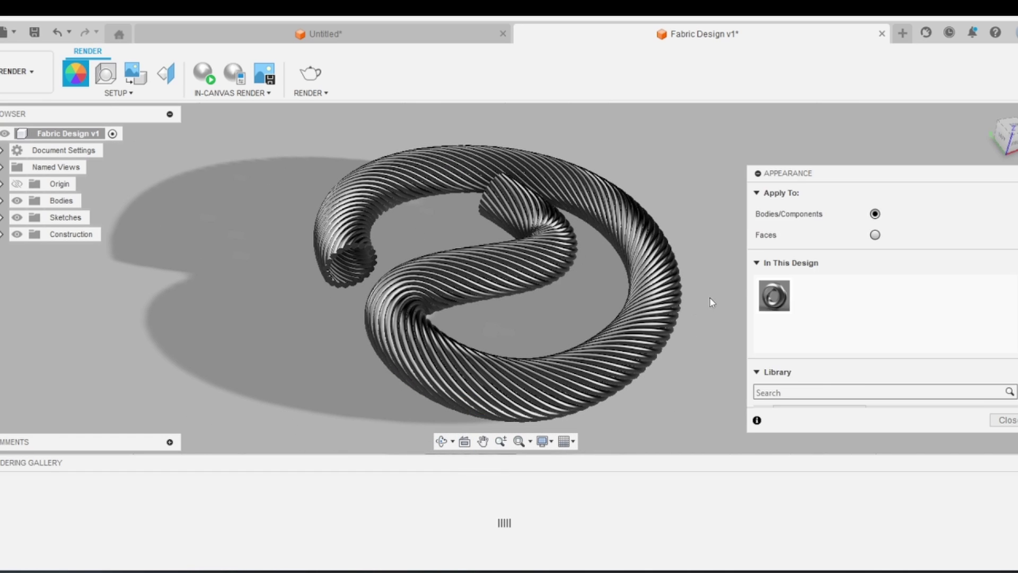
scroll(852, 364, down, 8)
click(850, 370)
scroll(822, 371, down, 3)
drag(774, 378, 55, 205)
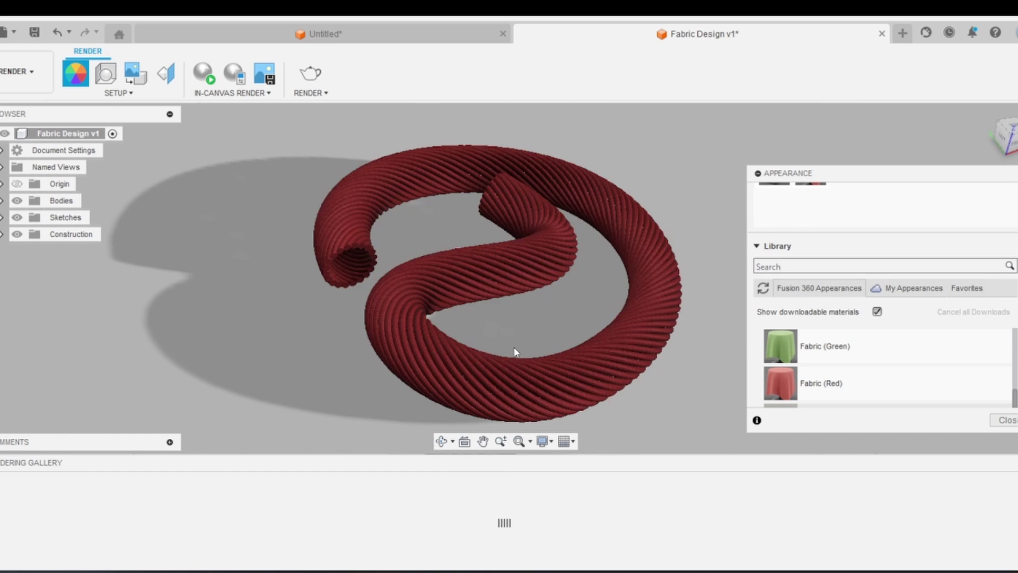
Apply the Fabric (Green) appearance from the library to all the swept bodies.
shift+middle_drag(516, 350, 501, 367)
click(4, 201)
scroll(55, 302, down, 2)
scroll(57, 334, up, 1)
shift+middle_drag(255, 324, 264, 351)
scroll(14, 186, up, 1)
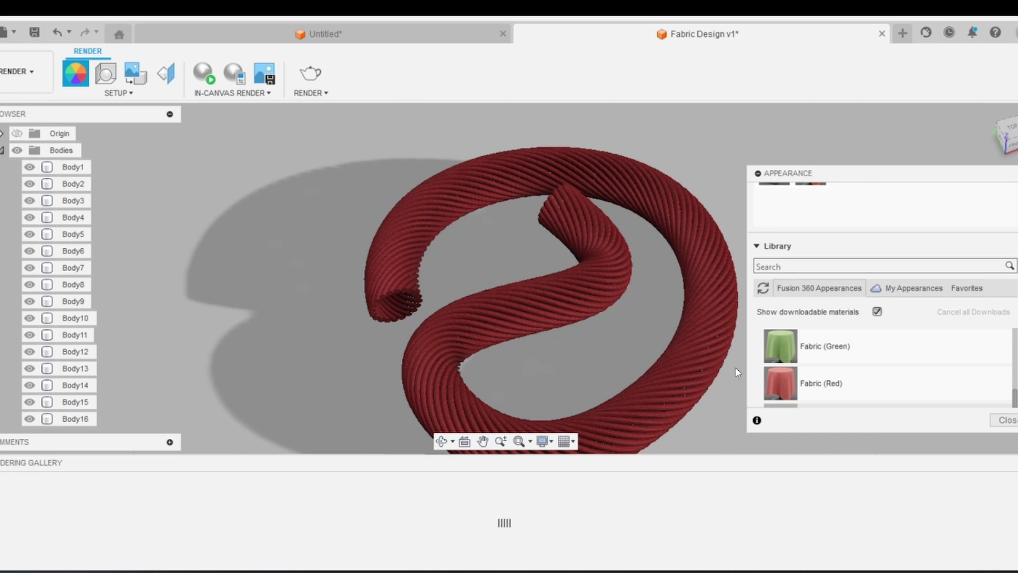
drag(781, 346, 530, 318)
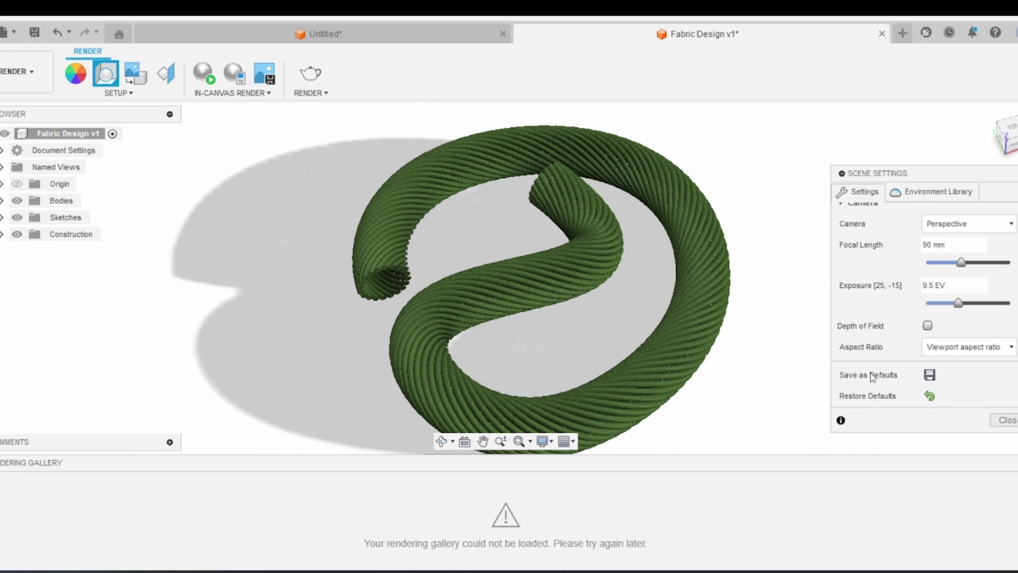
Change the scene's camera aspect ratio from the viewport ratio to a widescreen ratio and start an in-canvas render.
click(955, 351)
click(961, 407)
click(1006, 421)
mouse_move(505, 291)
shift+middle_down()
mouse_move(543, 295)
mouse_move(520, 297)
shift+middle_up()
click(205, 74)
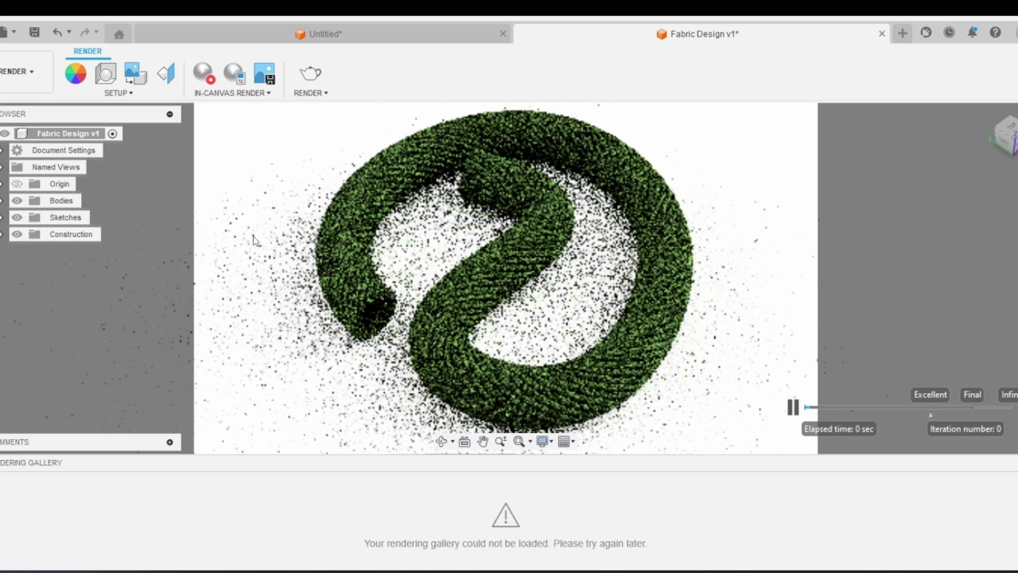